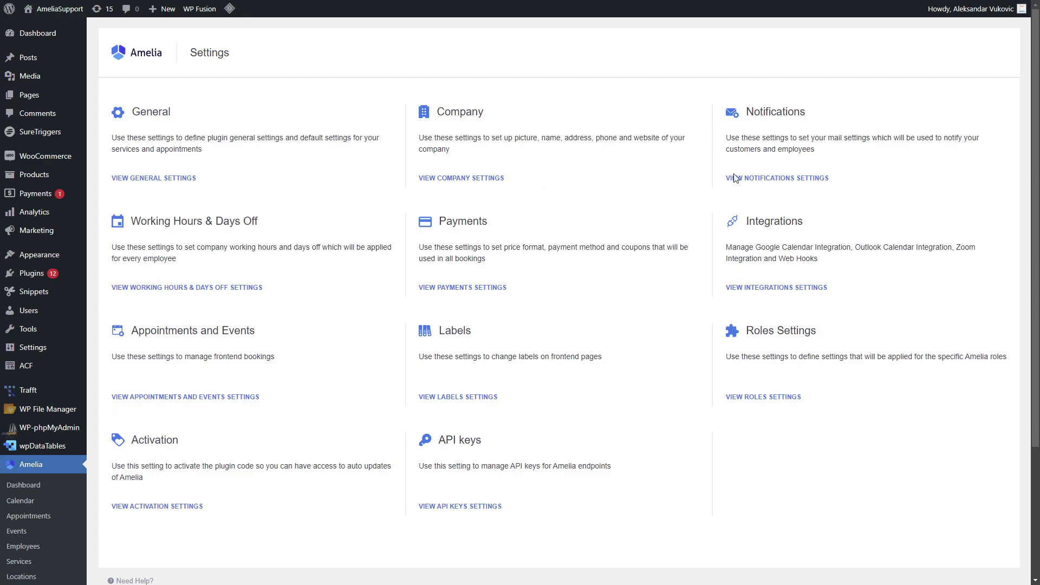
Step: Send the Appointment Approved test email, then open 'Service Name Appointment Approved' in Gmail
{"action": "left_click", "coordinate": [736, 177]}
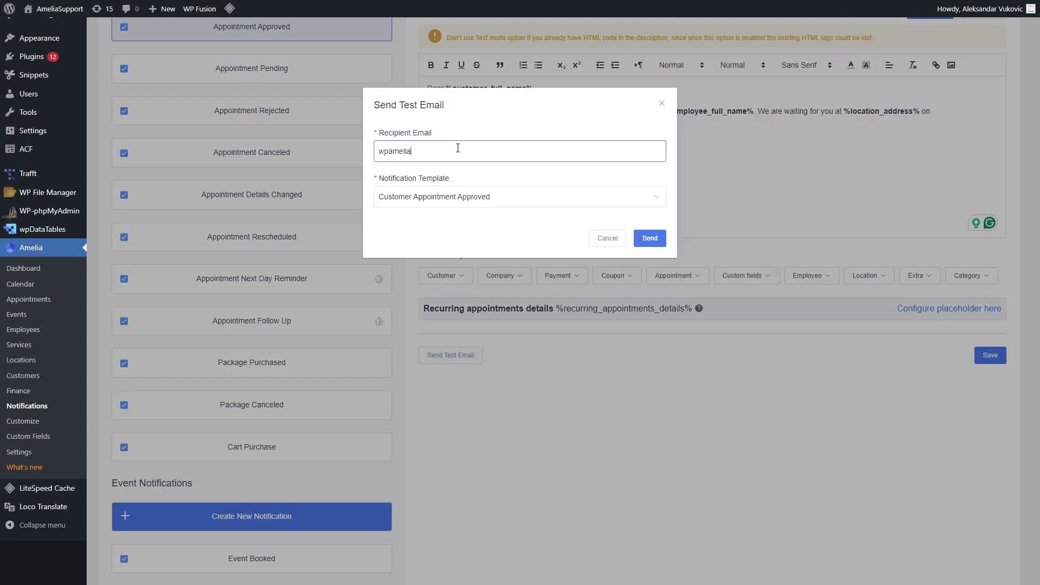
{"action": "left_click", "coordinate": [648, 239]}
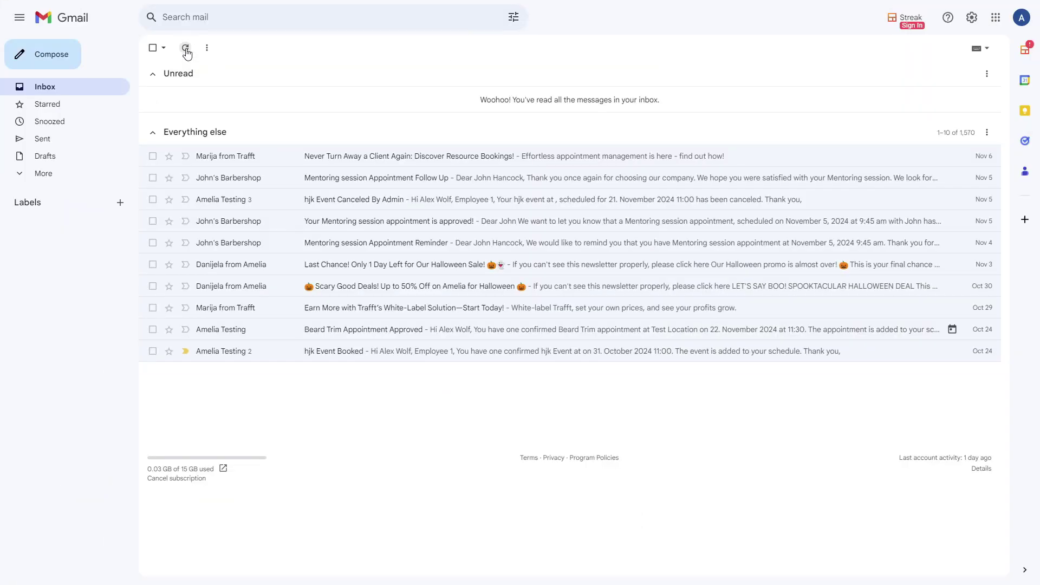
{"action": "left_click", "coordinate": [185, 47]}
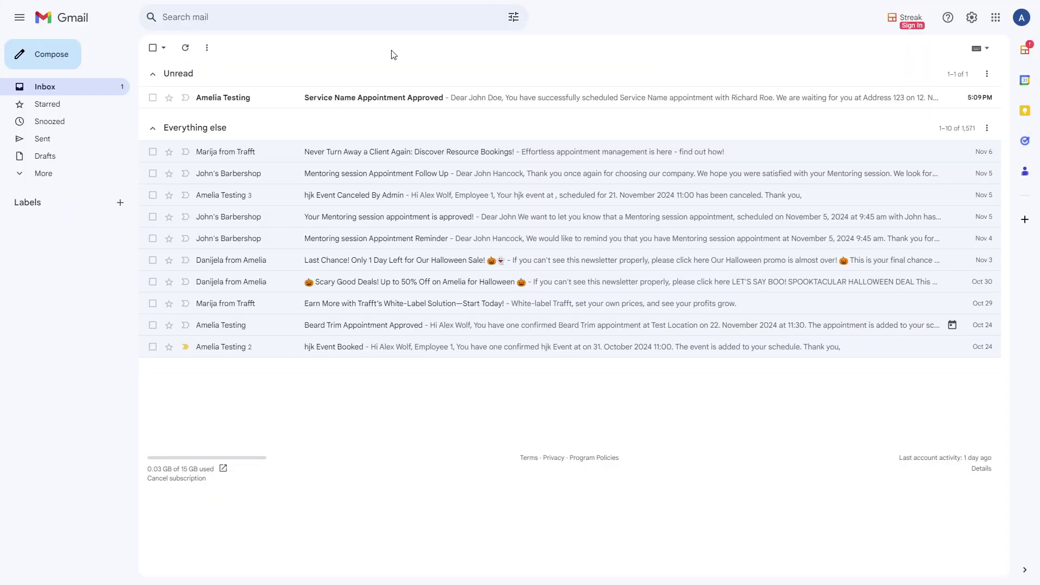
{"action": "left_click", "coordinate": [378, 100]}
{"action": "type", "text": "Crontro"}
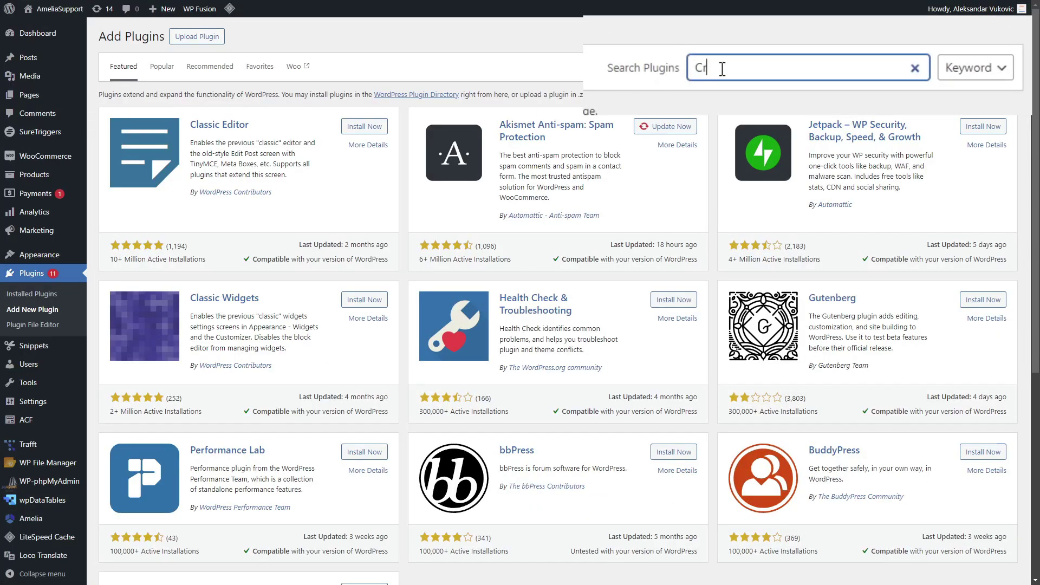
{"action": "type", "text": "l"}
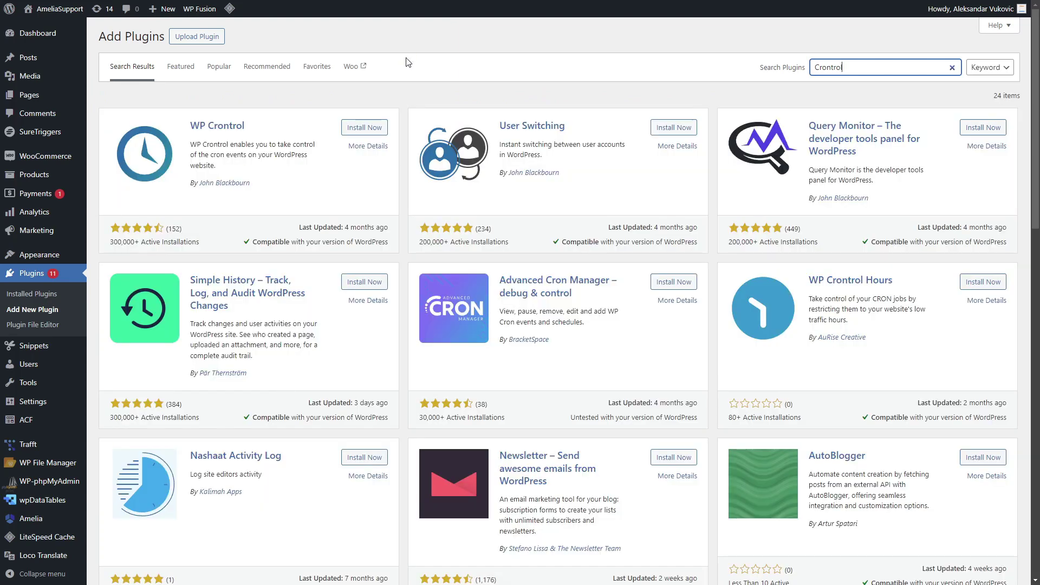
Step: Install WP Crontrol from the plugin search results
{"action": "left_click", "coordinate": [370, 127]}
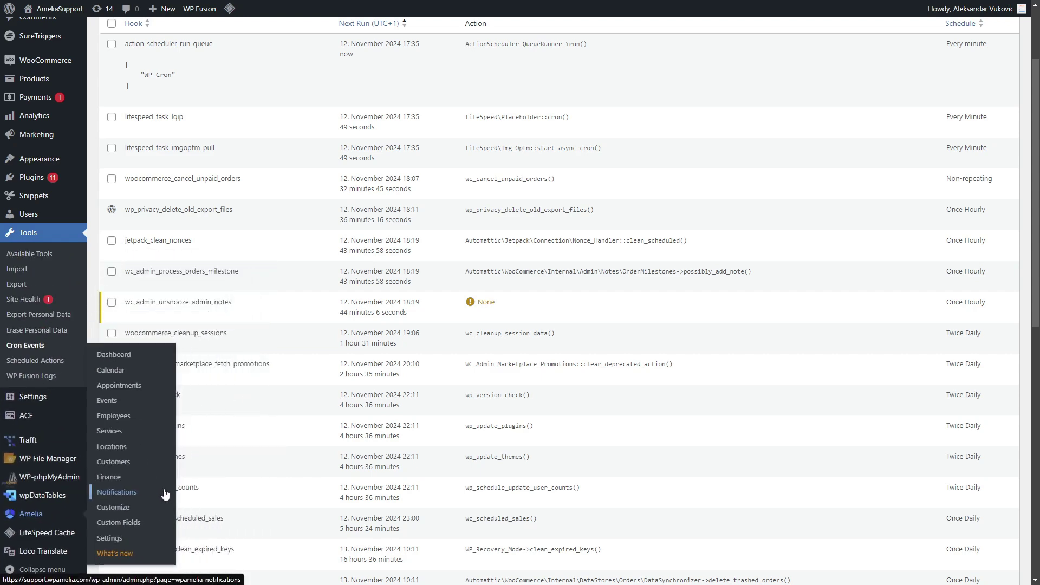
Step: Copy the cron URL shown in the Appointment Next Day Reminder notification
{"action": "left_click", "coordinate": [196, 489]}
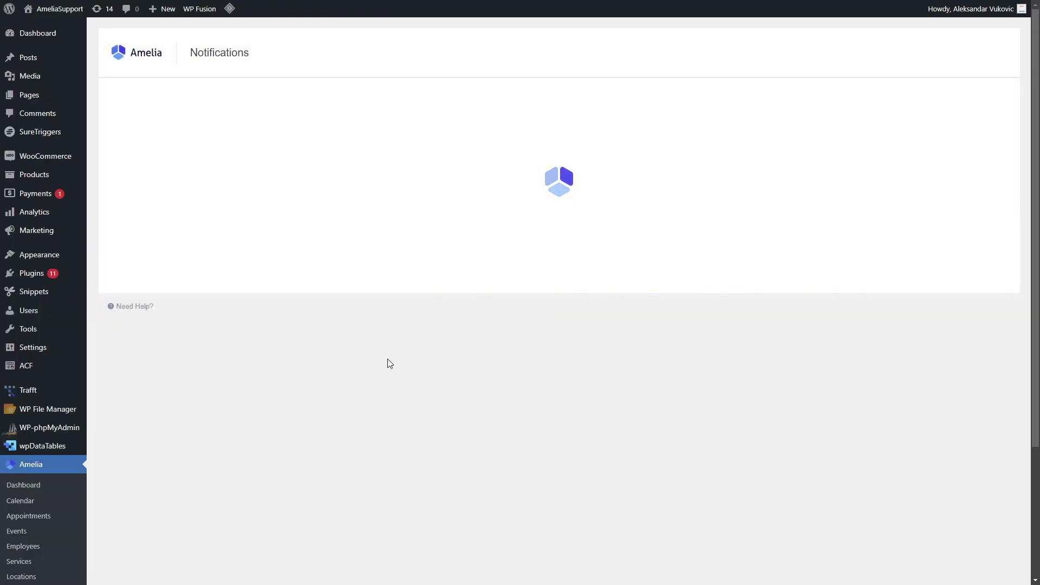
{"action": "scroll", "coordinate": [387, 364], "scroll_direction": "down", "scroll_amount": 2}
{"action": "scroll", "coordinate": [388, 365], "scroll_direction": "down", "scroll_amount": 1}
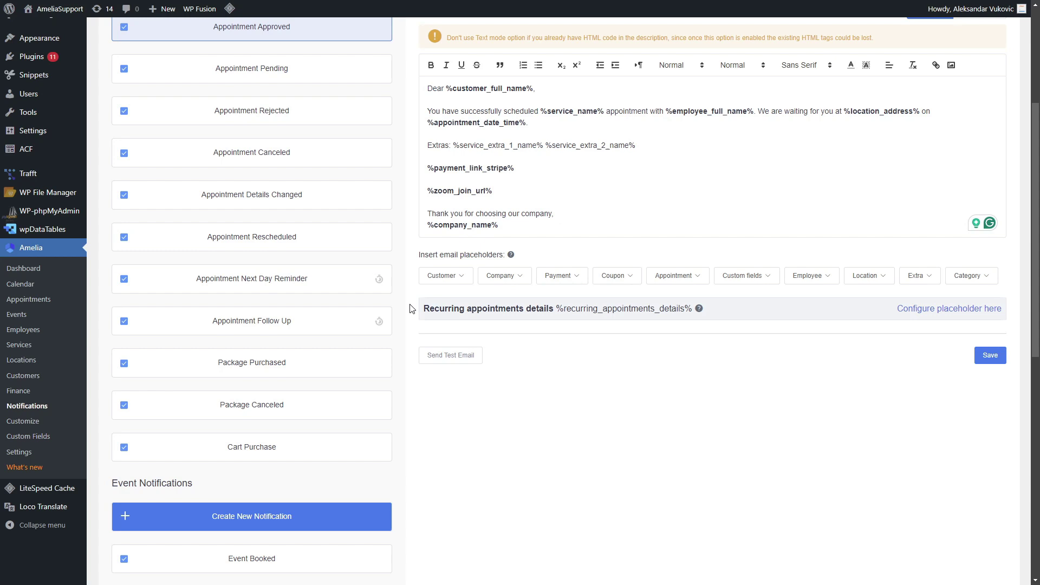
{"action": "mouse_move", "coordinate": [379, 279]}
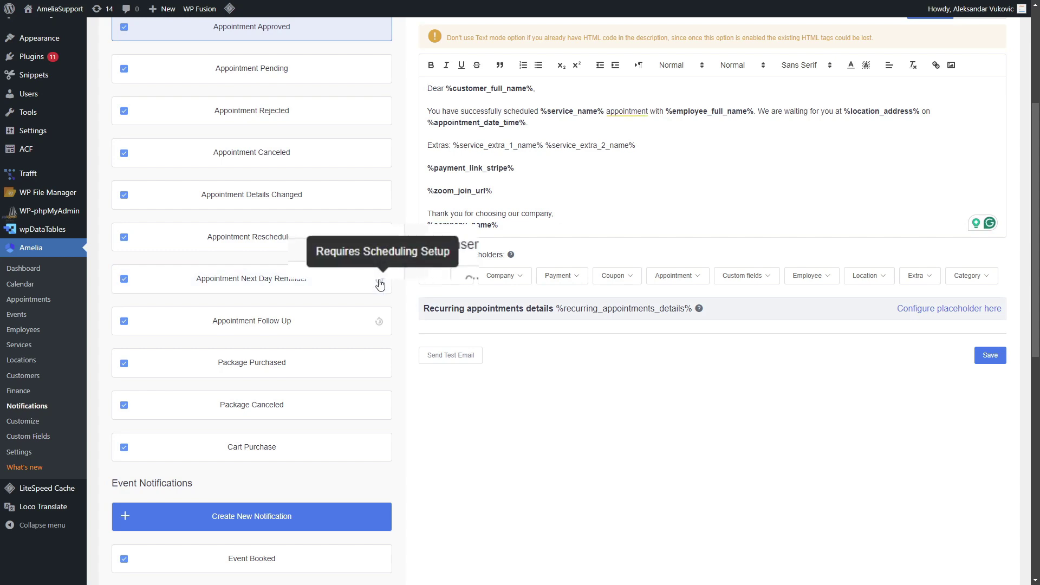
{"action": "left_click", "coordinate": [358, 282]}
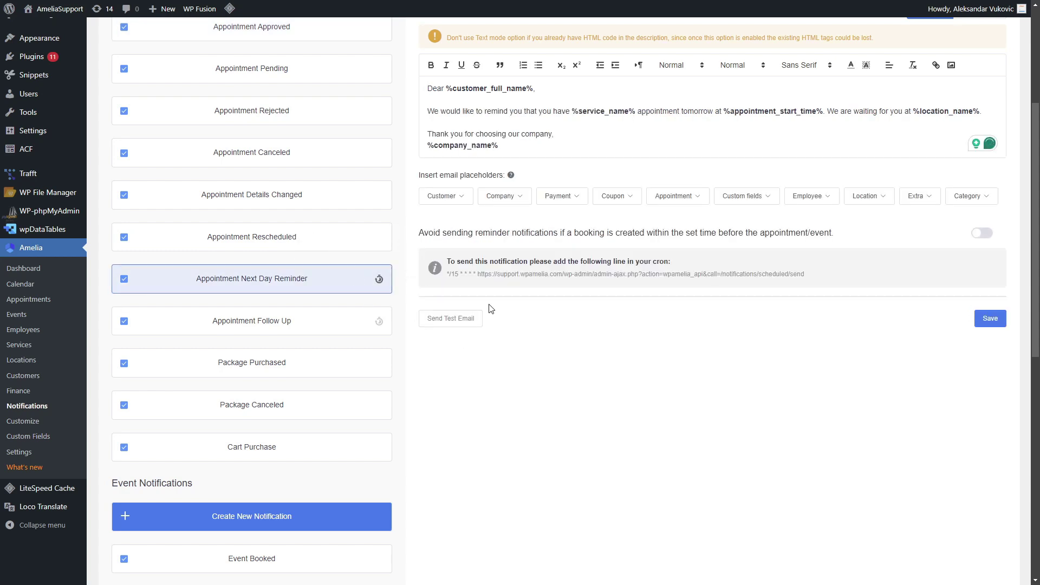
{"action": "left_click_drag", "start_coordinate": [478, 274], "coordinate": [801, 275]}
{"action": "key", "text": "ctrl+c"}
{"action": "right_click", "coordinate": [794, 277]}
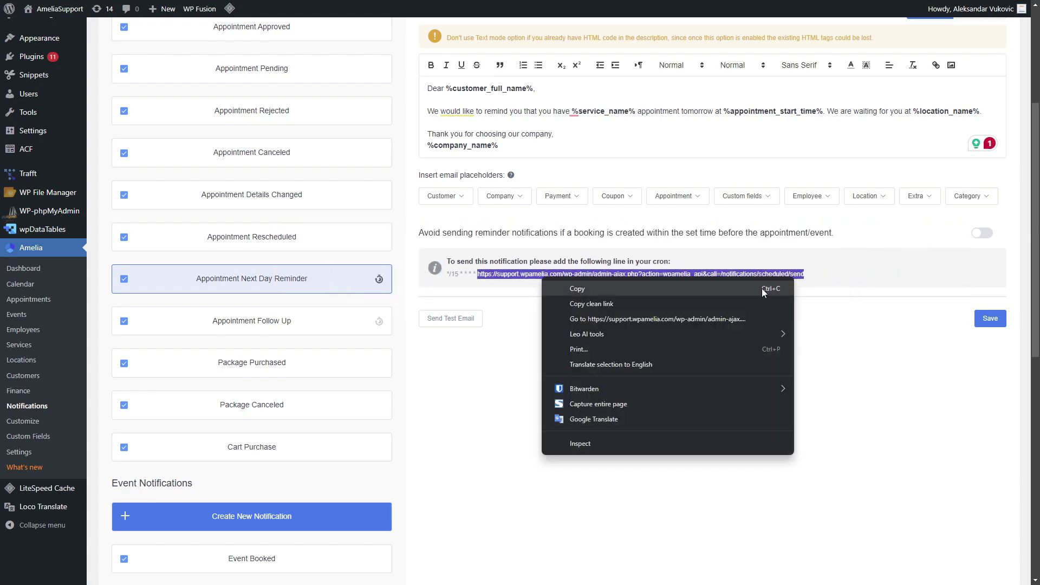
{"action": "left_click", "coordinate": [619, 291]}
{"action": "mouse_move", "coordinate": [28, 112]}
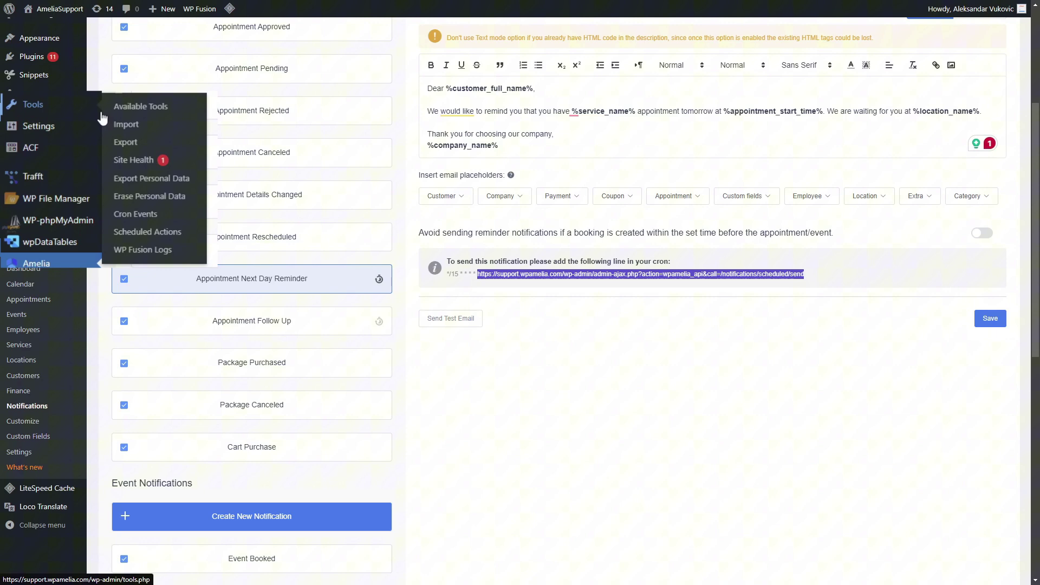
Step: Add PHP cron event 'Amelia Cron' fetching the pasted URL every minute, then filter to PHP events
{"action": "left_click", "coordinate": [210, 239]}
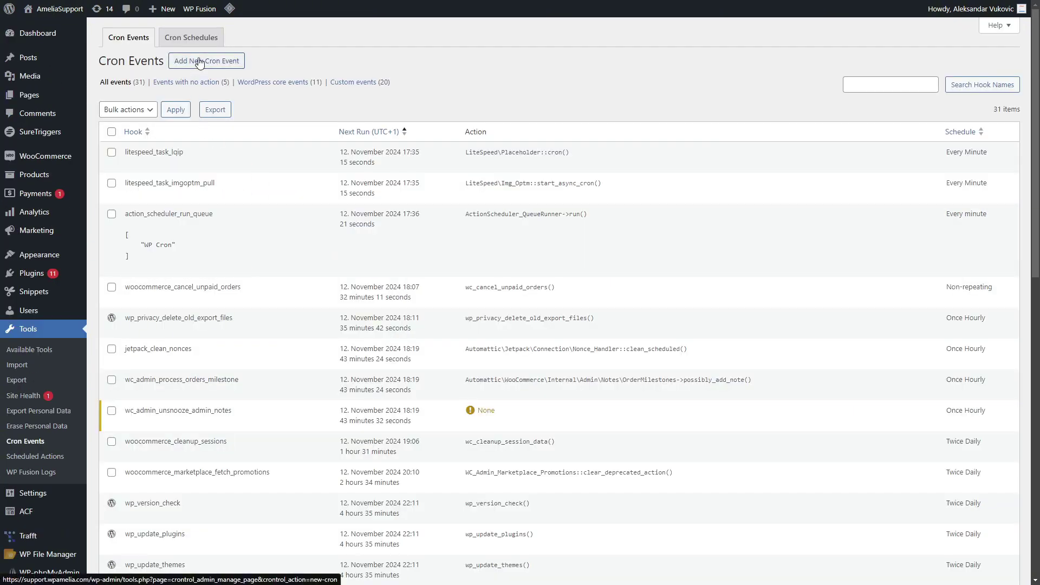
{"action": "left_click", "coordinate": [202, 61]}
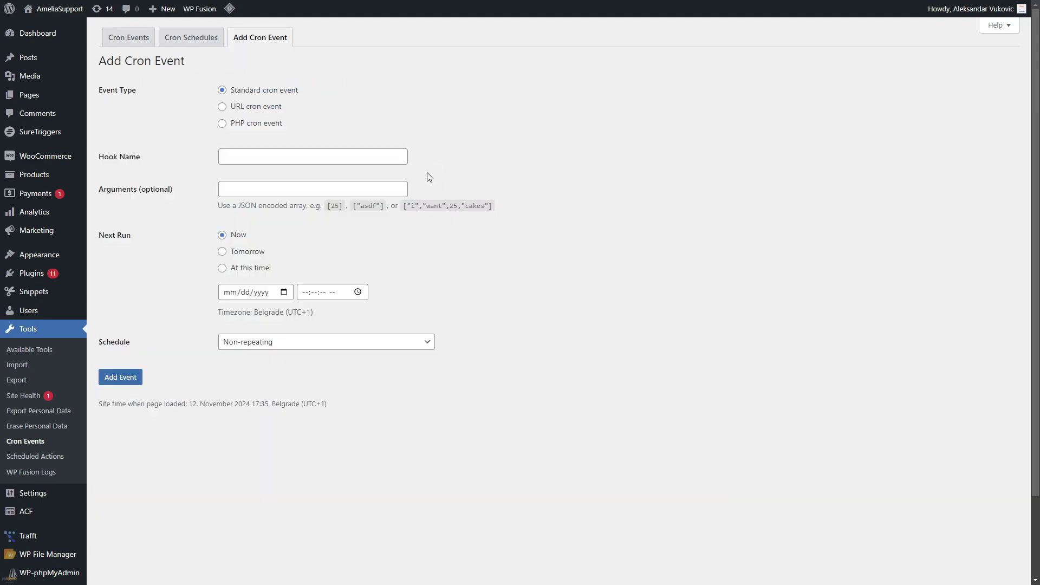
{"action": "left_click", "coordinate": [193, 150]}
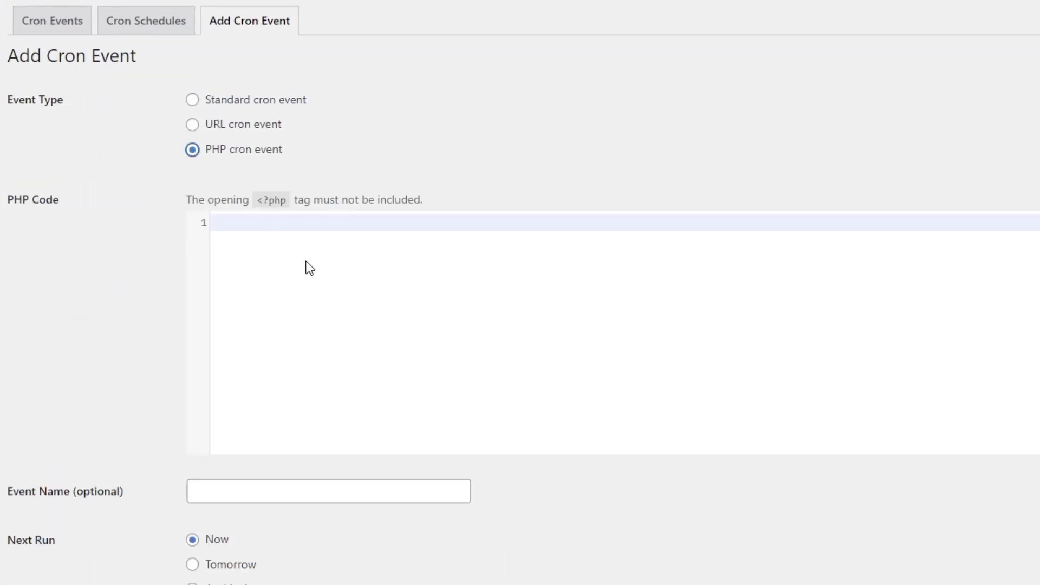
{"action": "type", "text": "file_get_contents"}
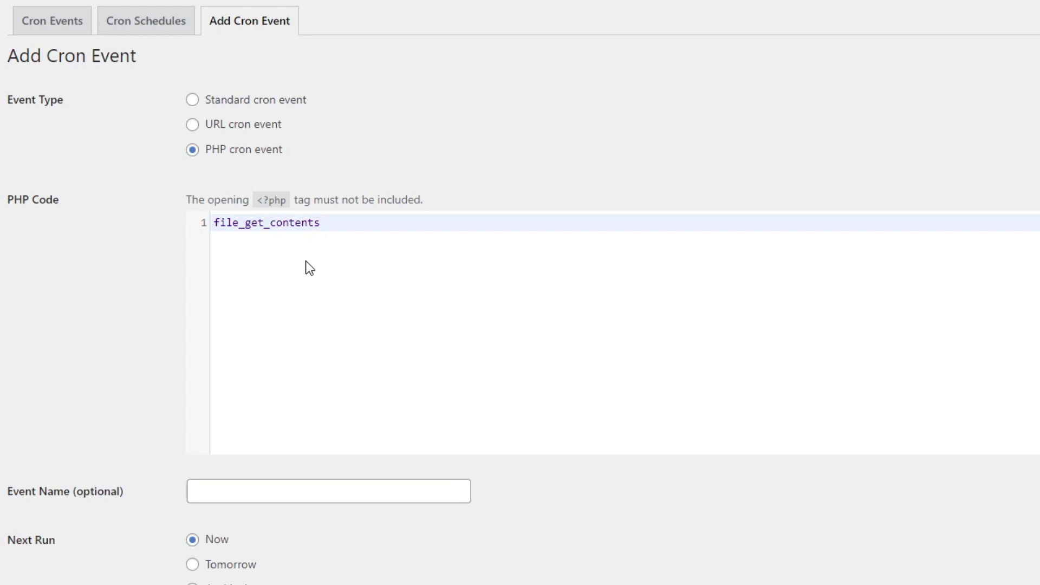
{"action": "type", "text": "(\""}
{"action": "key", "text": "ctrl+v"}
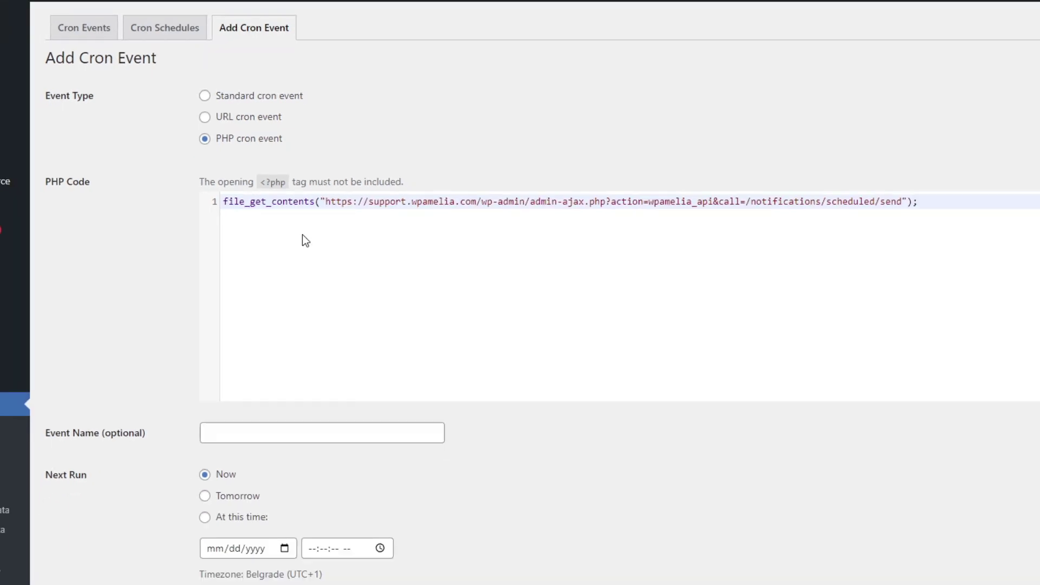
{"action": "left_click", "coordinate": [268, 350]}
{"action": "type", "text": "Amelia Cron"}
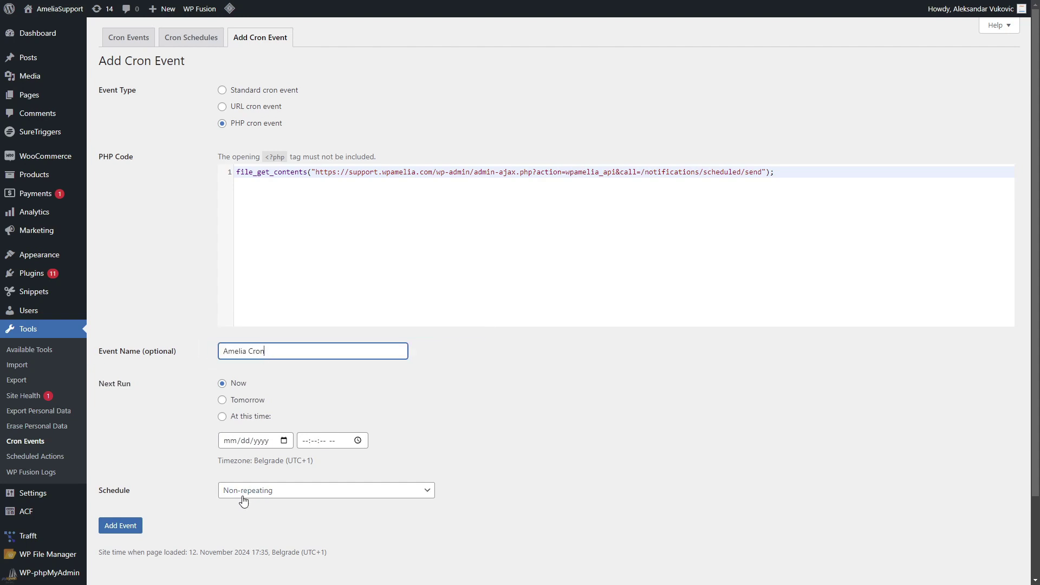
{"action": "left_click", "coordinate": [243, 496]}
{"action": "left_click", "coordinate": [269, 329]}
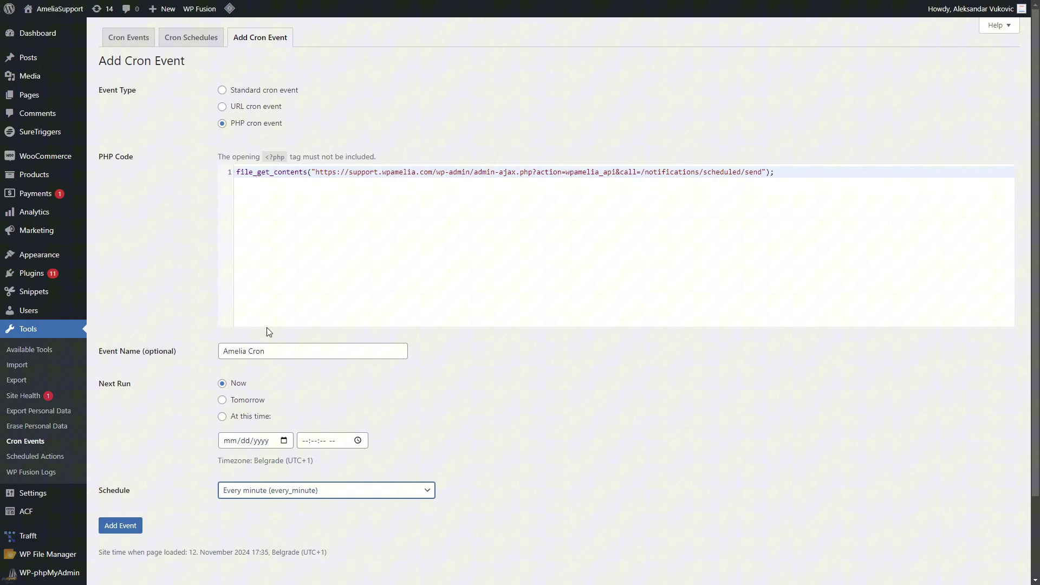
{"action": "left_click", "coordinate": [122, 525]}
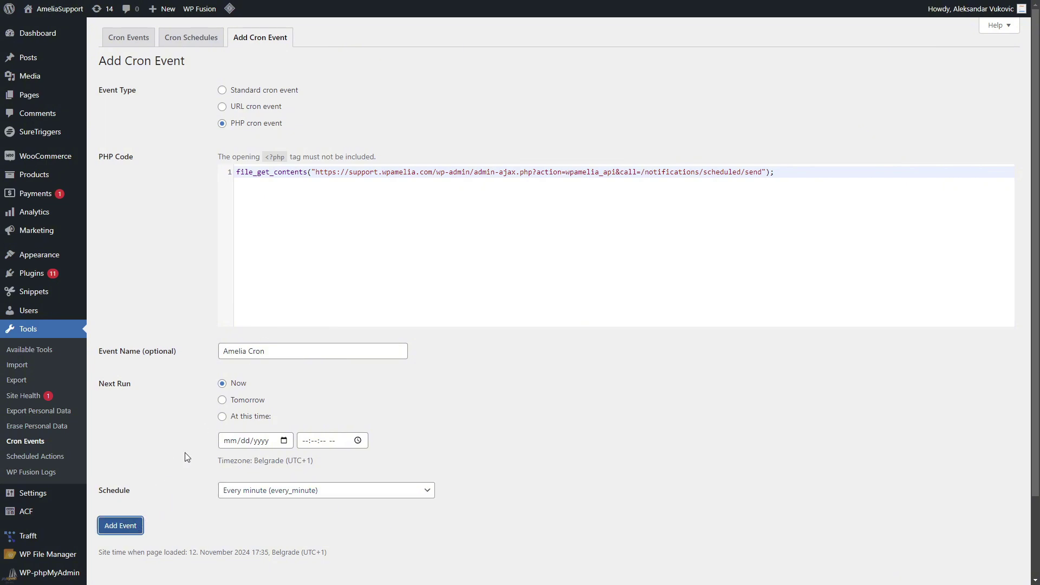
{"action": "mouse_move", "coordinate": [171, 319]}
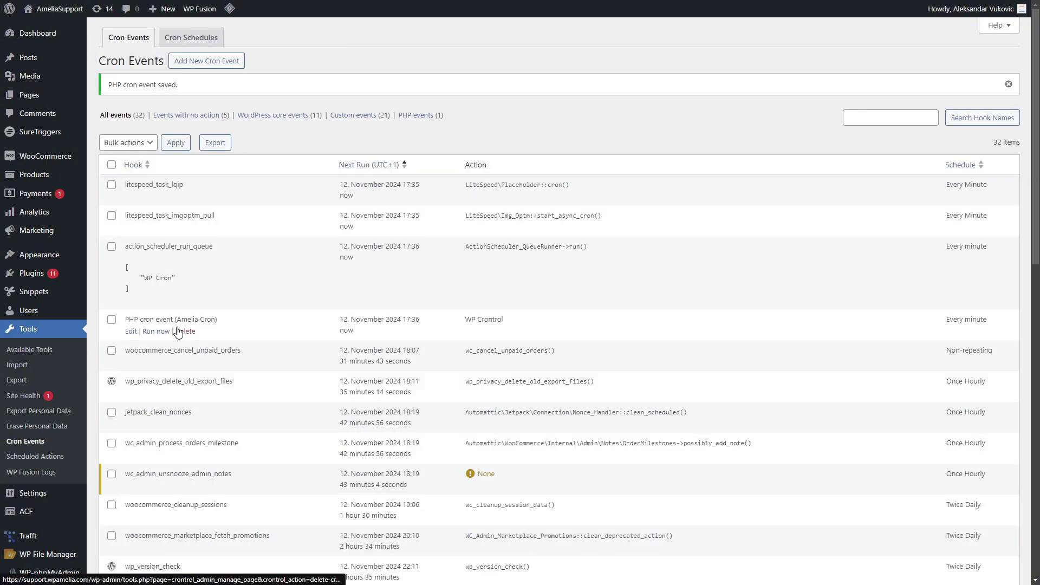
{"action": "left_click", "coordinate": [419, 114]}
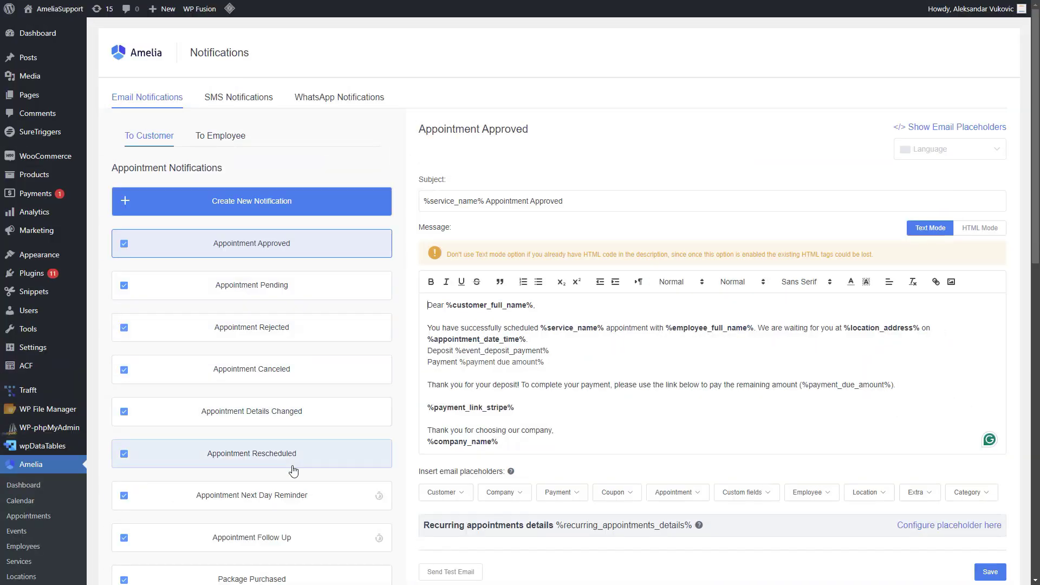
Step: Set the Next Day Reminder's send time to 09:00 and save it
{"action": "left_click", "coordinate": [302, 486]}
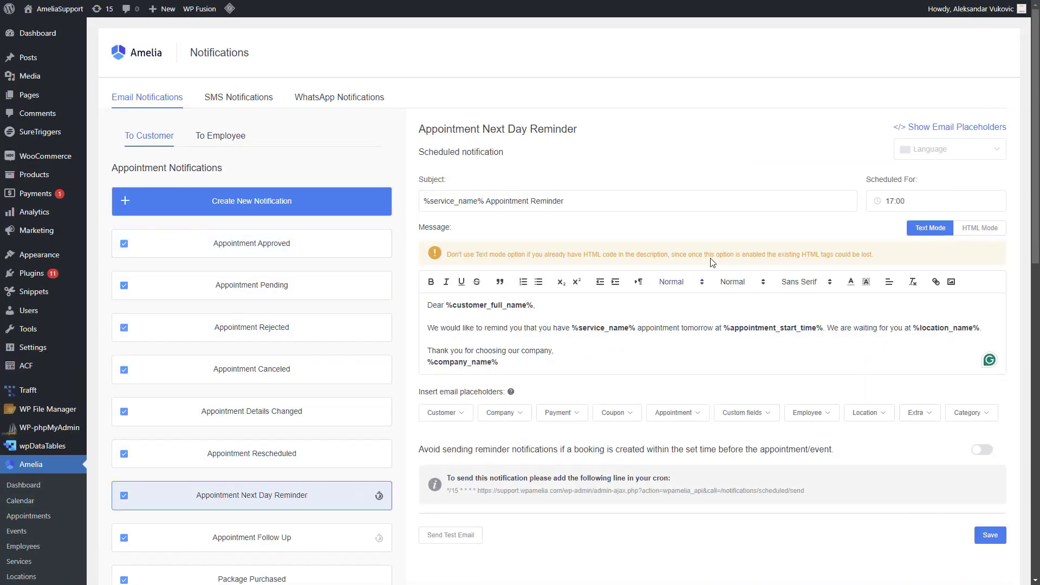
{"action": "left_click", "coordinate": [914, 207]}
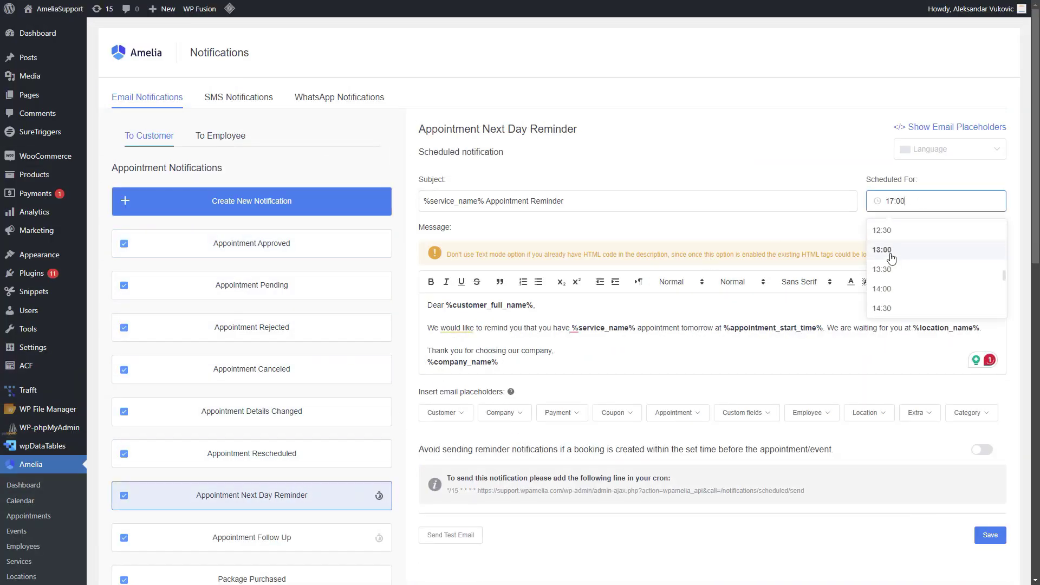
{"action": "scroll", "coordinate": [894, 264], "scroll_direction": "up", "scroll_amount": 5}
{"action": "left_click", "coordinate": [896, 267]}
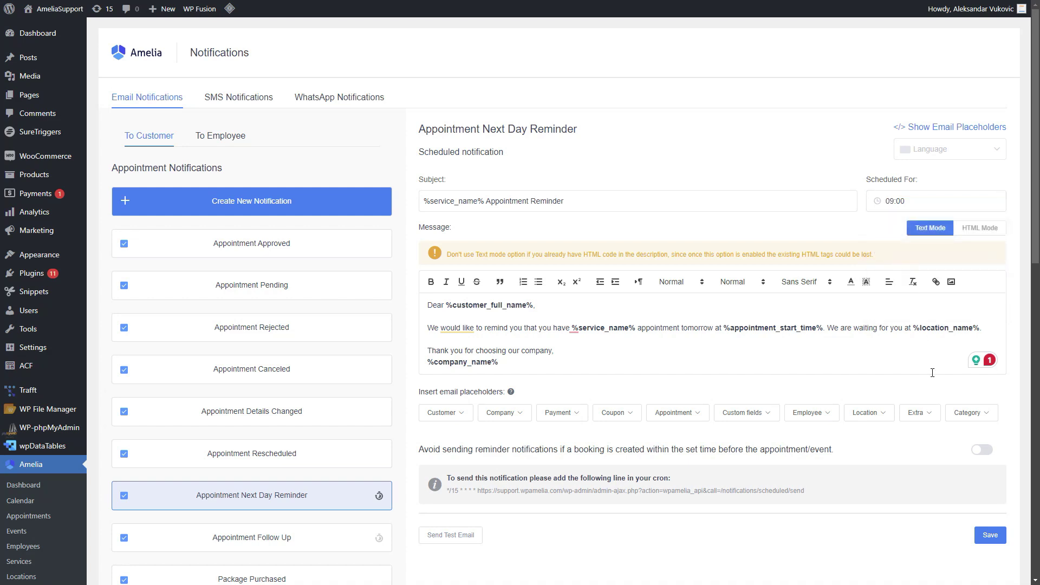
{"action": "left_click", "coordinate": [992, 536]}
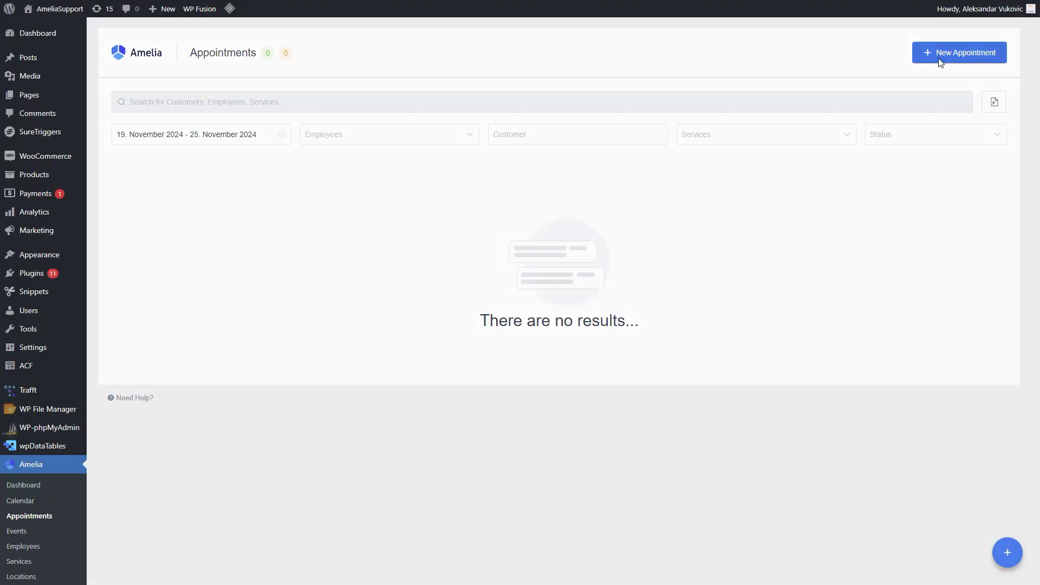
{"action": "left_click", "coordinate": [940, 58]}
{"action": "left_click", "coordinate": [860, 119]}
{"action": "type", "text": "wapamelia"}
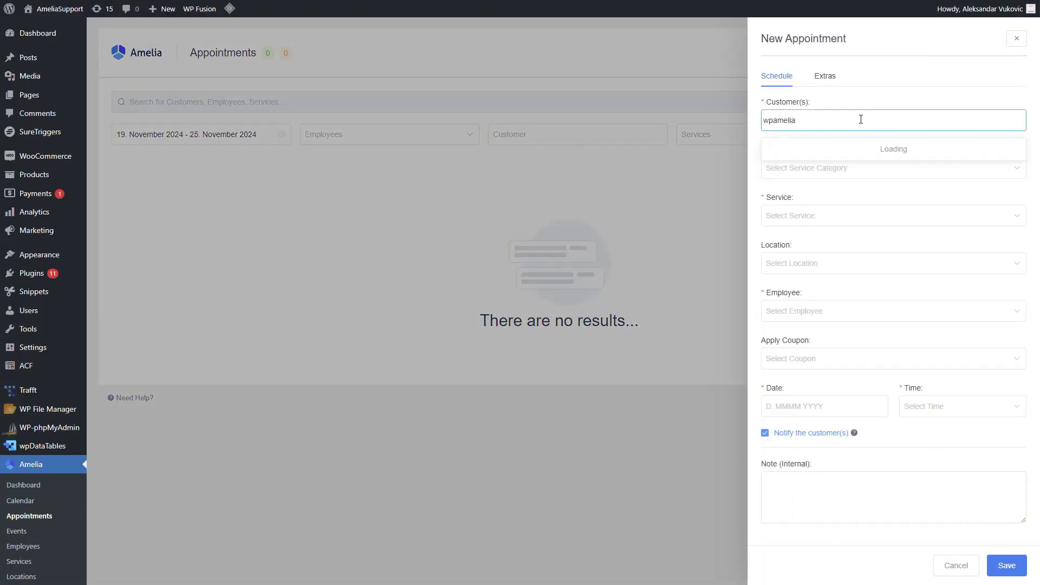
{"action": "left_click", "coordinate": [837, 188]}
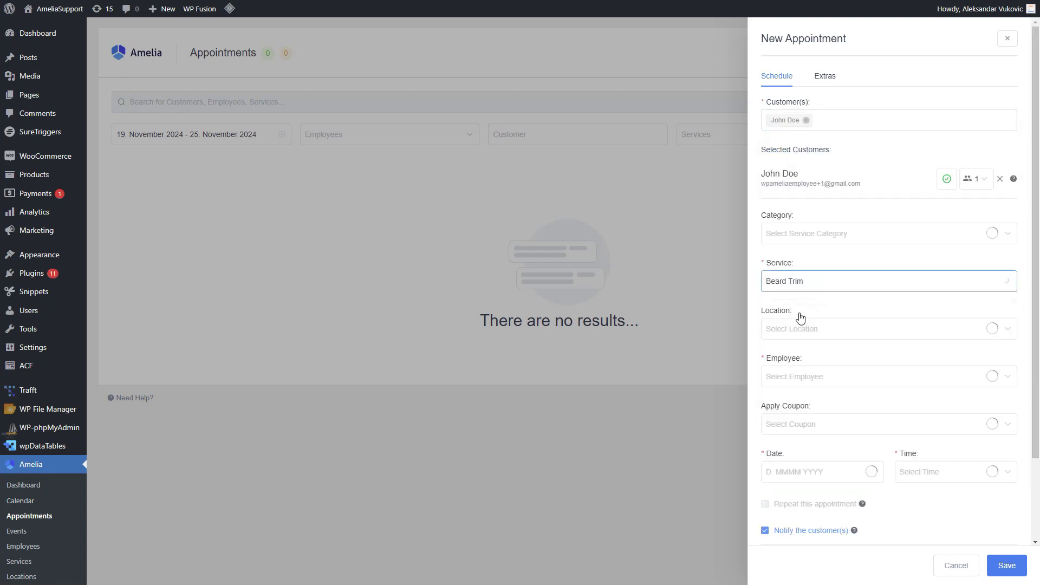
{"action": "left_click", "coordinate": [805, 375]}
{"action": "left_click", "coordinate": [804, 404]}
{"action": "left_click", "coordinate": [812, 472]}
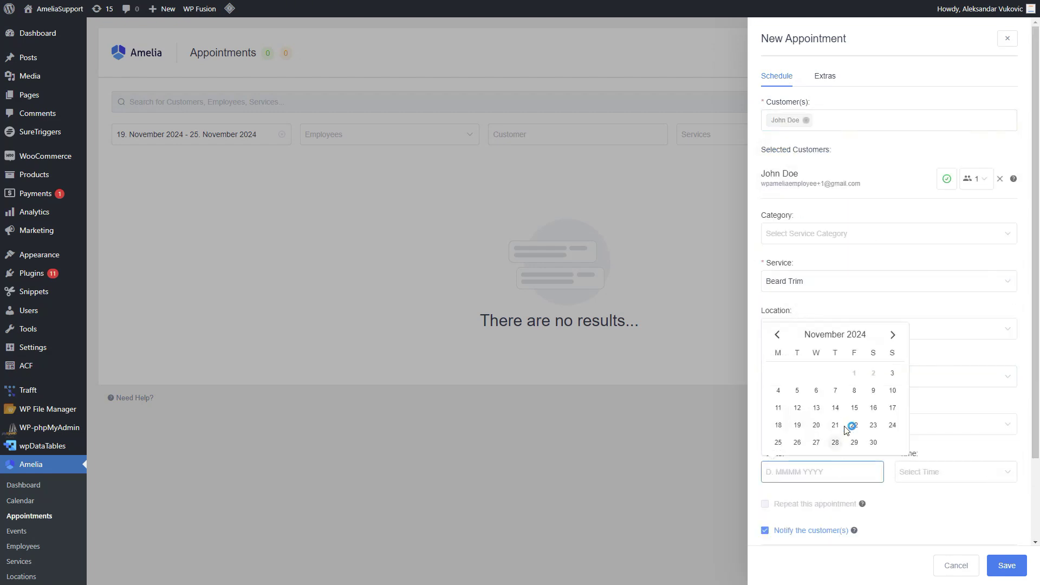
{"action": "left_click", "coordinate": [818, 426]}
{"action": "left_click", "coordinate": [935, 471]}
{"action": "left_click", "coordinate": [919, 395]}
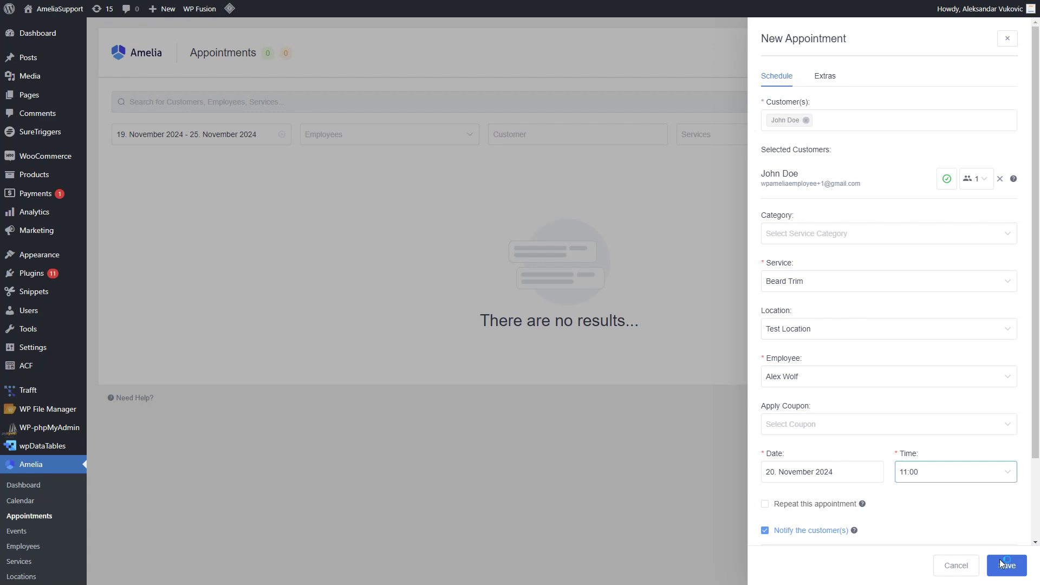
{"action": "left_click", "coordinate": [1005, 566]}
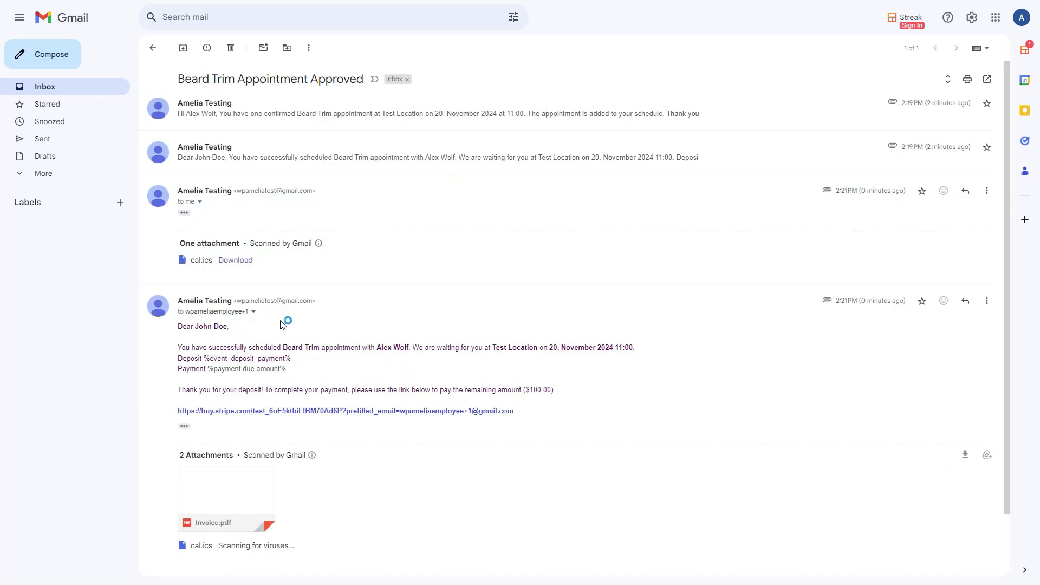
{"action": "scroll", "coordinate": [378, 348], "scroll_direction": "down", "scroll_amount": 4}
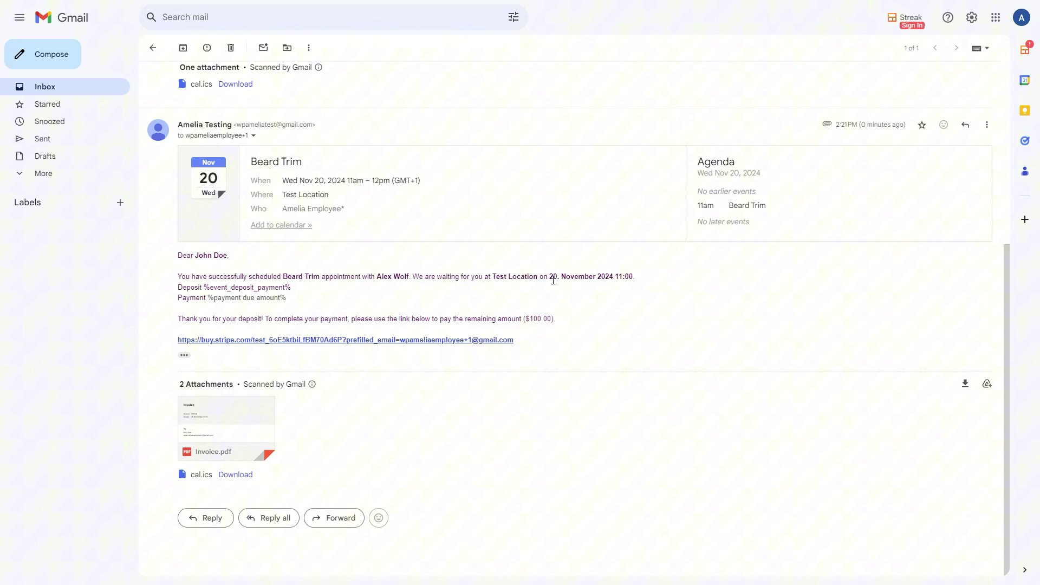
Step: Check the email's appointment date, then refresh Gmail and open the Beard Trim Appointment Reminder
{"action": "left_click_drag", "start_coordinate": [552, 280], "coordinate": [603, 279]}
{"action": "left_click", "coordinate": [573, 306]}
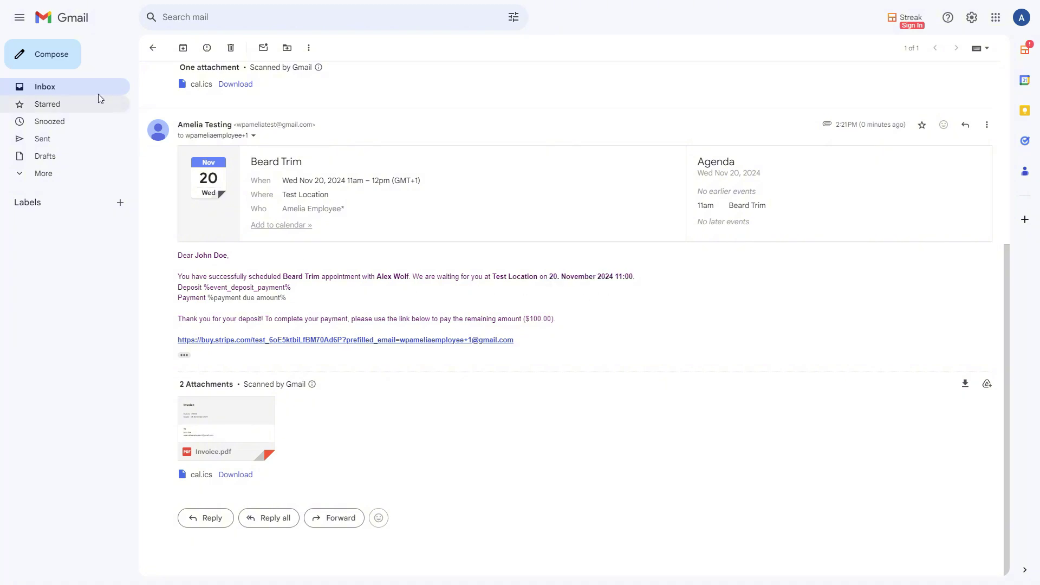
{"action": "left_click", "coordinate": [85, 84]}
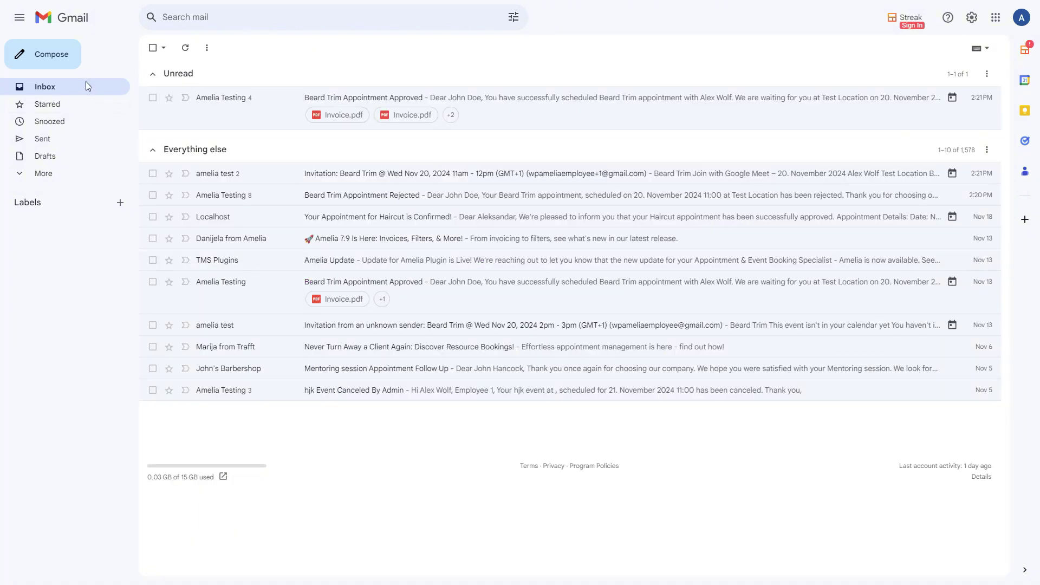
{"action": "left_click", "coordinate": [187, 49]}
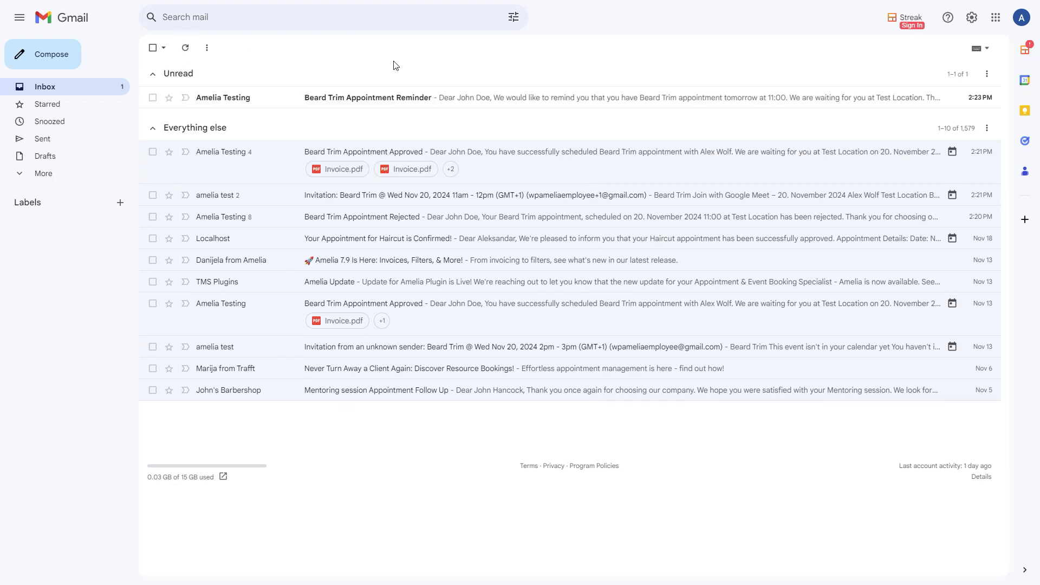
{"action": "left_click", "coordinate": [494, 101]}
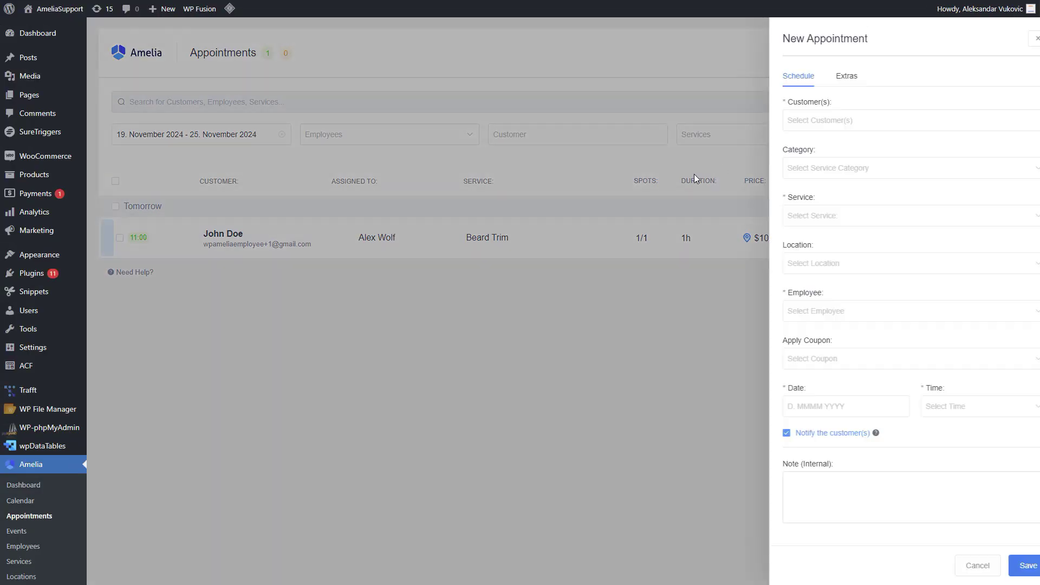
{"action": "left_click", "coordinate": [811, 121]}
{"action": "type", "text": "wpamelia"}
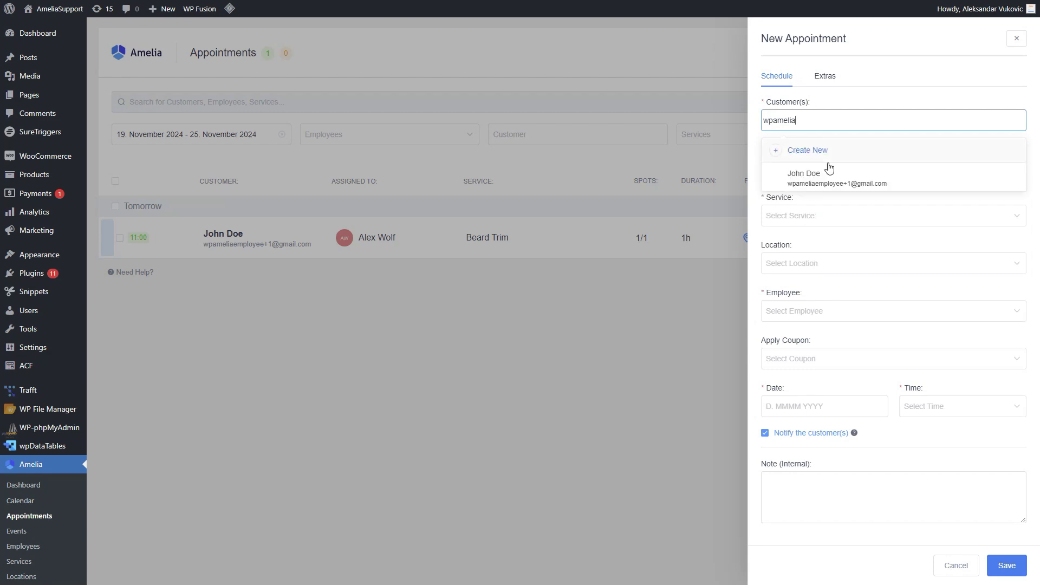
{"action": "left_click", "coordinate": [829, 173]}
{"action": "left_click", "coordinate": [823, 281]}
{"action": "scroll", "coordinate": [828, 315], "scroll_direction": "down", "scroll_amount": 3}
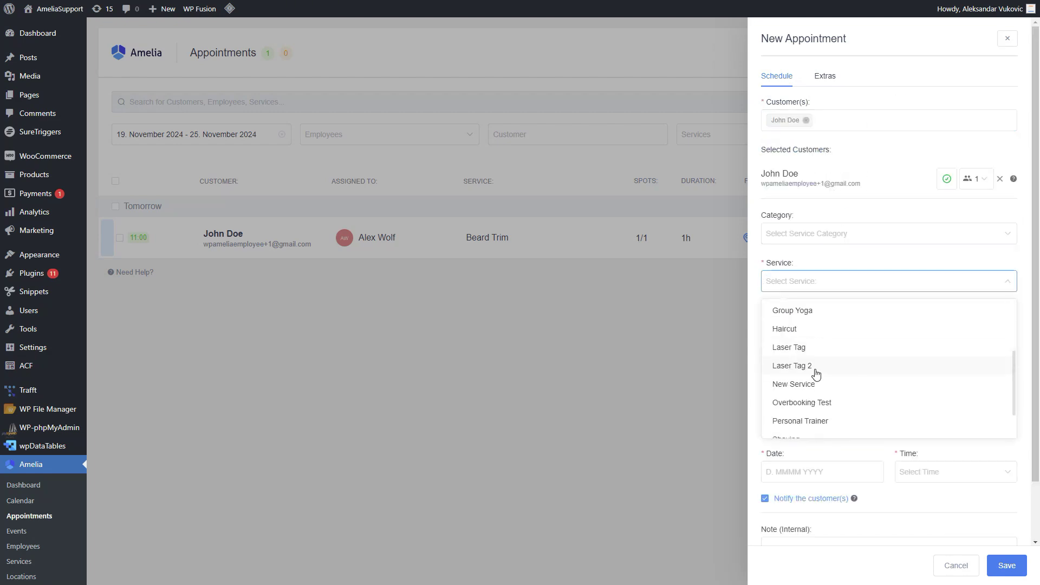
{"action": "left_click", "coordinate": [813, 327]}
{"action": "left_click", "coordinate": [830, 377]}
{"action": "left_click", "coordinate": [828, 402]}
{"action": "left_click", "coordinate": [830, 472]}
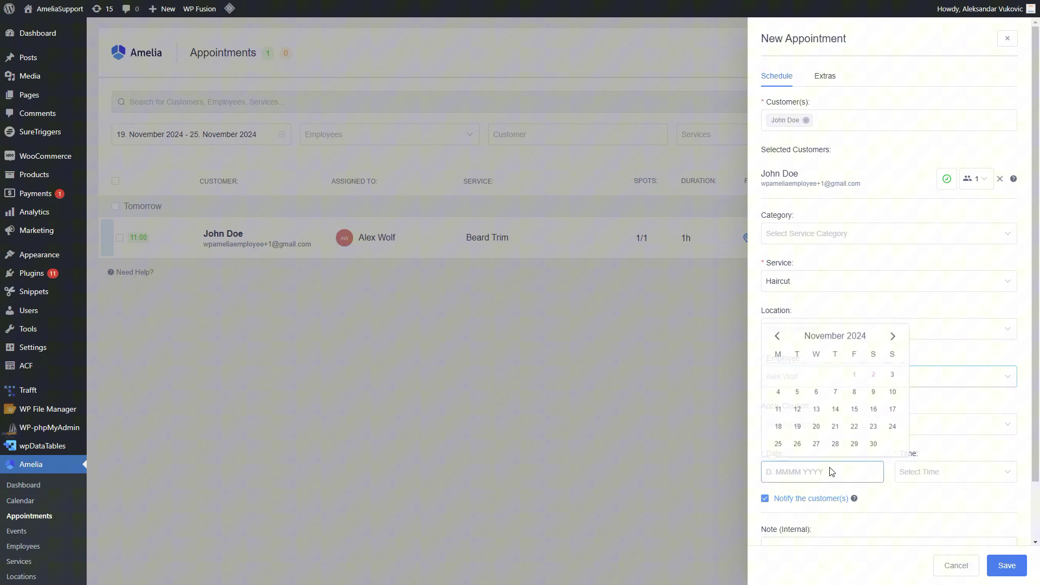
{"action": "left_click", "coordinate": [816, 425]}
{"action": "left_click", "coordinate": [943, 472]}
{"action": "left_click", "coordinate": [954, 454]}
{"action": "left_click", "coordinate": [1007, 566]}
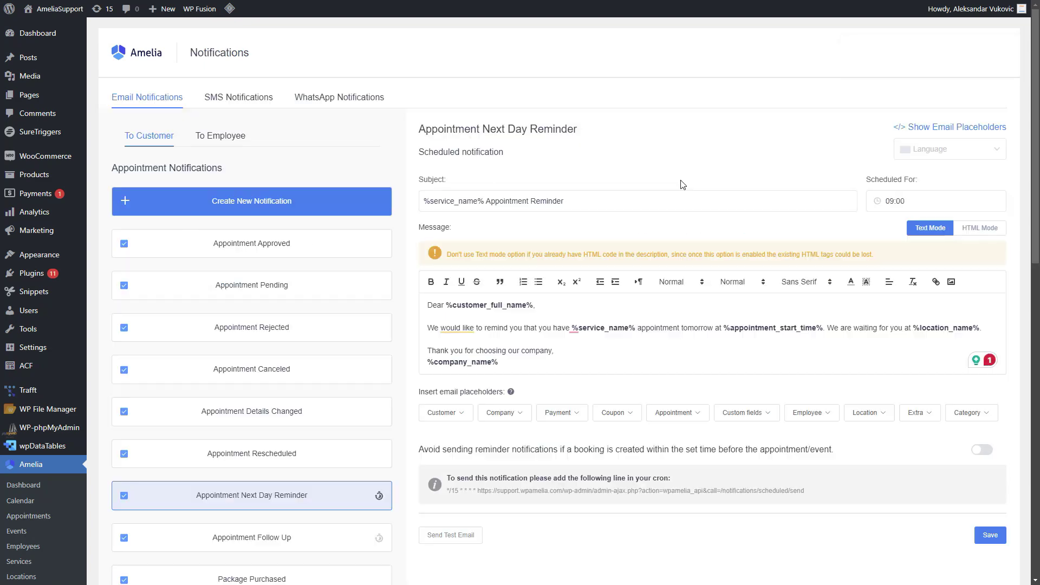
{"action": "scroll", "coordinate": [667, 191], "scroll_direction": "down", "scroll_amount": 2}
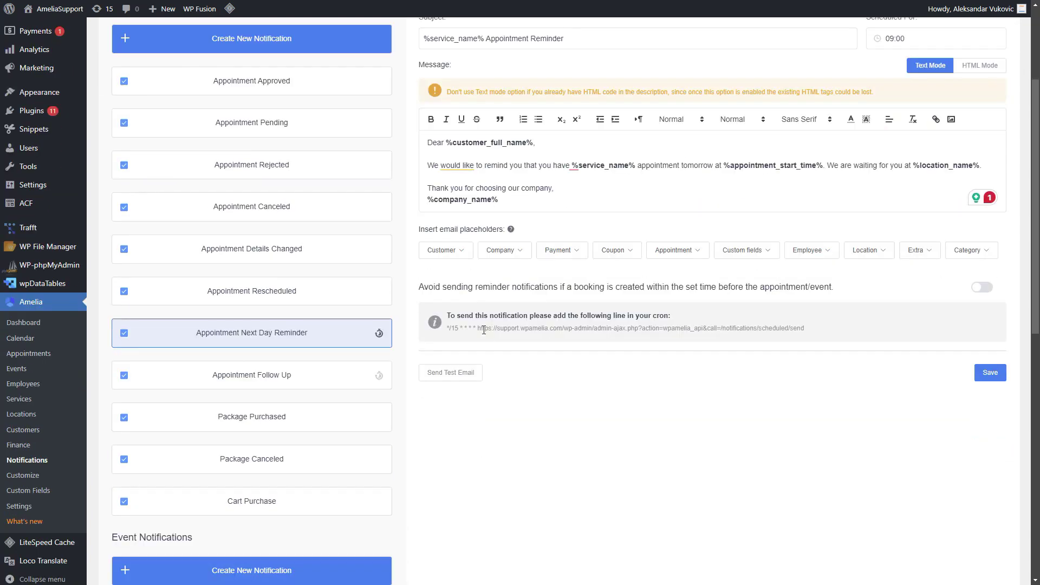
Step: Copy the scheduled-notifications cron URL from the Notifications page
{"action": "left_click_drag", "start_coordinate": [479, 329], "coordinate": [769, 329]}
{"action": "right_click", "coordinate": [793, 328]}
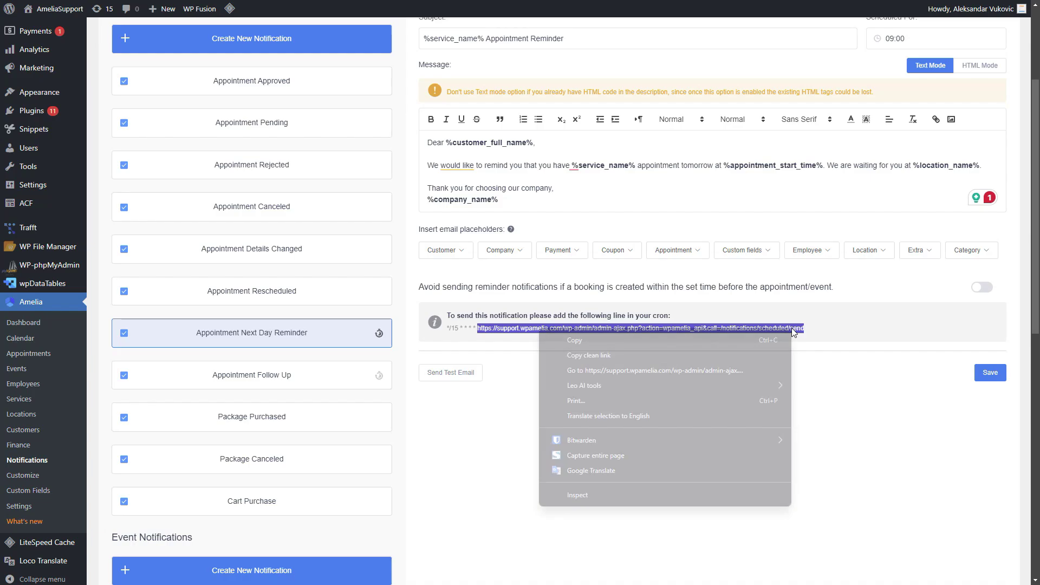
{"action": "left_click", "coordinate": [768, 339]}
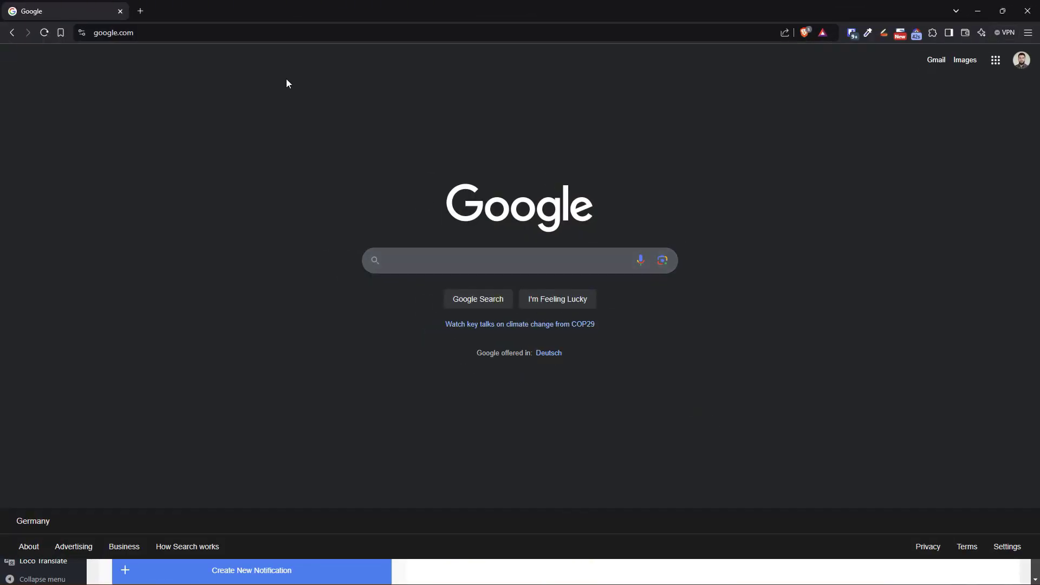
Step: Paste the copied scheduled-notifications URL into the address bar and load it
{"action": "left_click", "coordinate": [211, 32]}
{"action": "key", "text": "ctrl+v"}
{"action": "key", "text": "Return"}
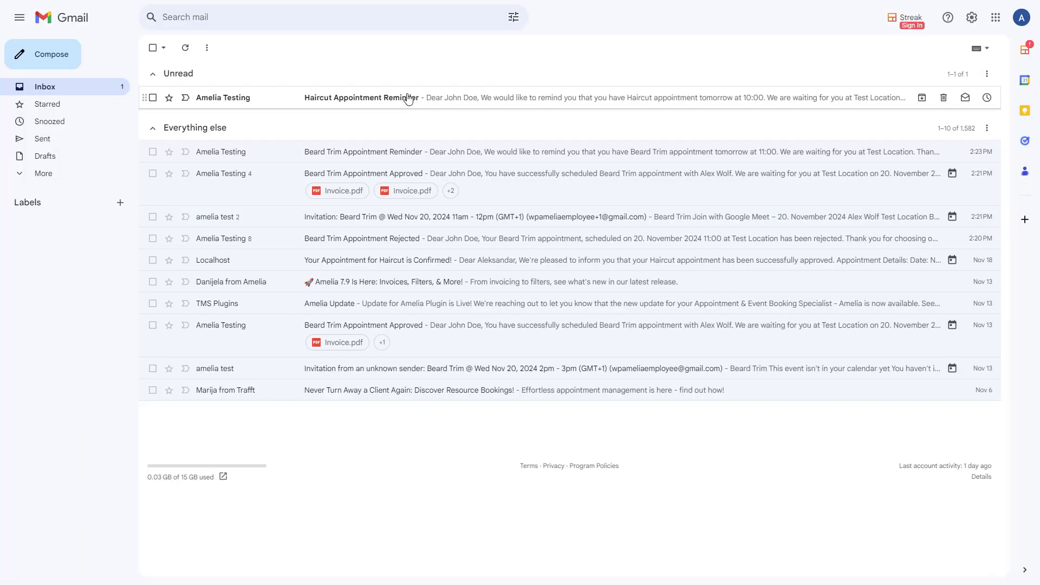
Step: Open John Doe's Haircut Appointment Reminder for tomorrow at 10:00
{"action": "left_click", "coordinate": [417, 102]}
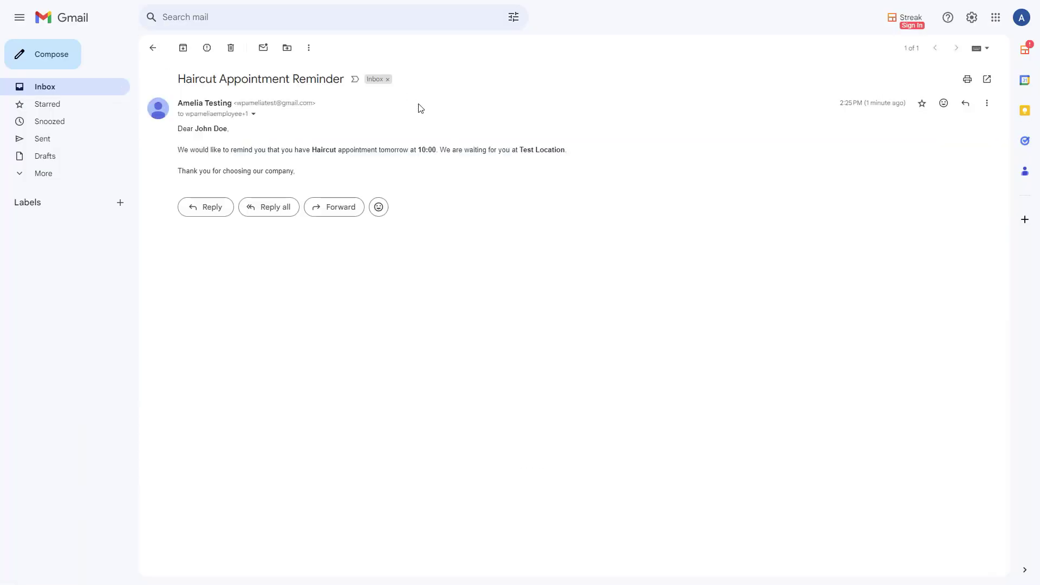